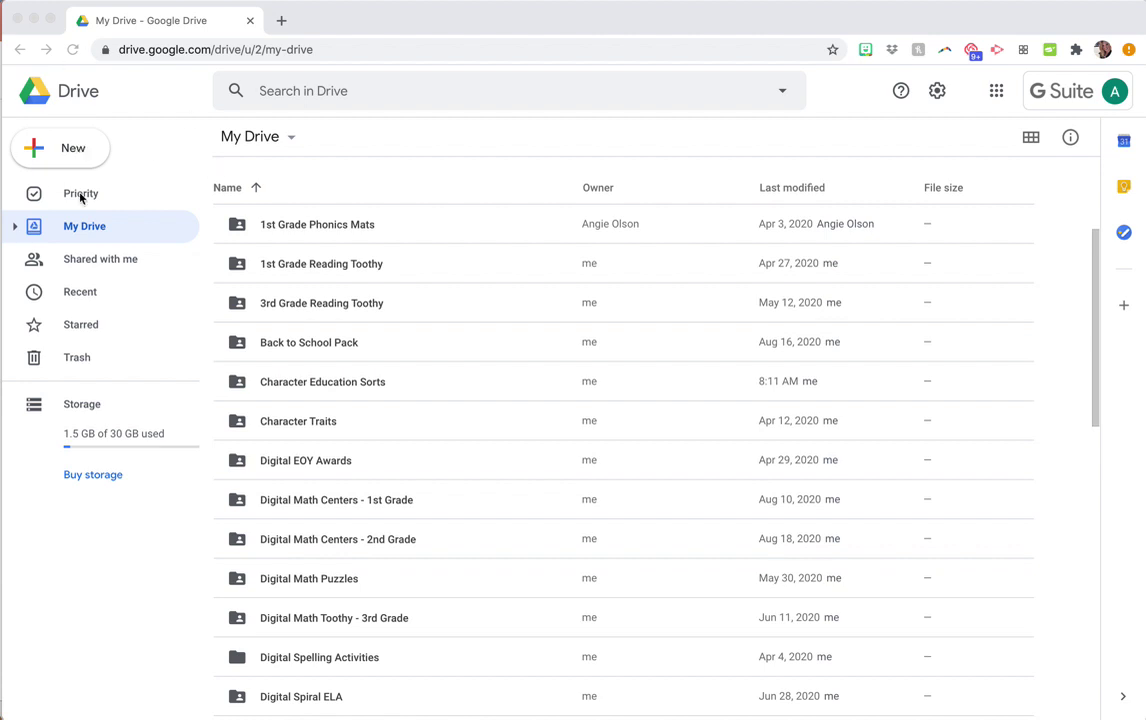
# Upload Spelling Activities.pdf from the computer into My Drive
pyautogui.click(73, 154)
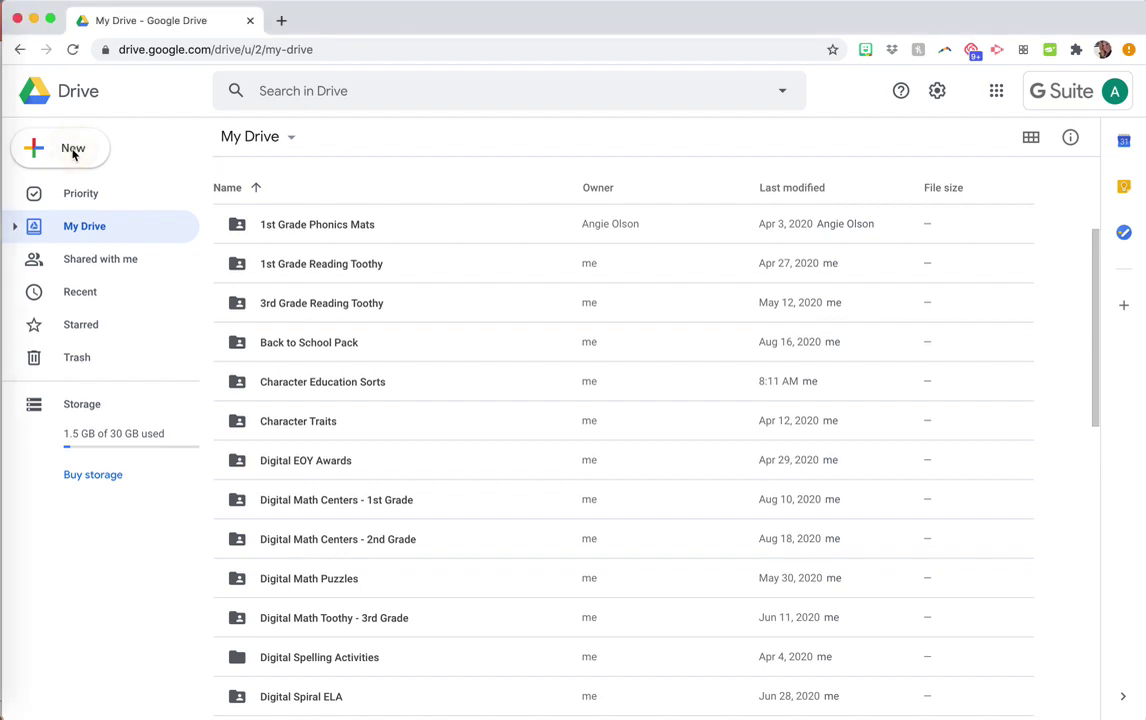
pyautogui.click(73, 152)
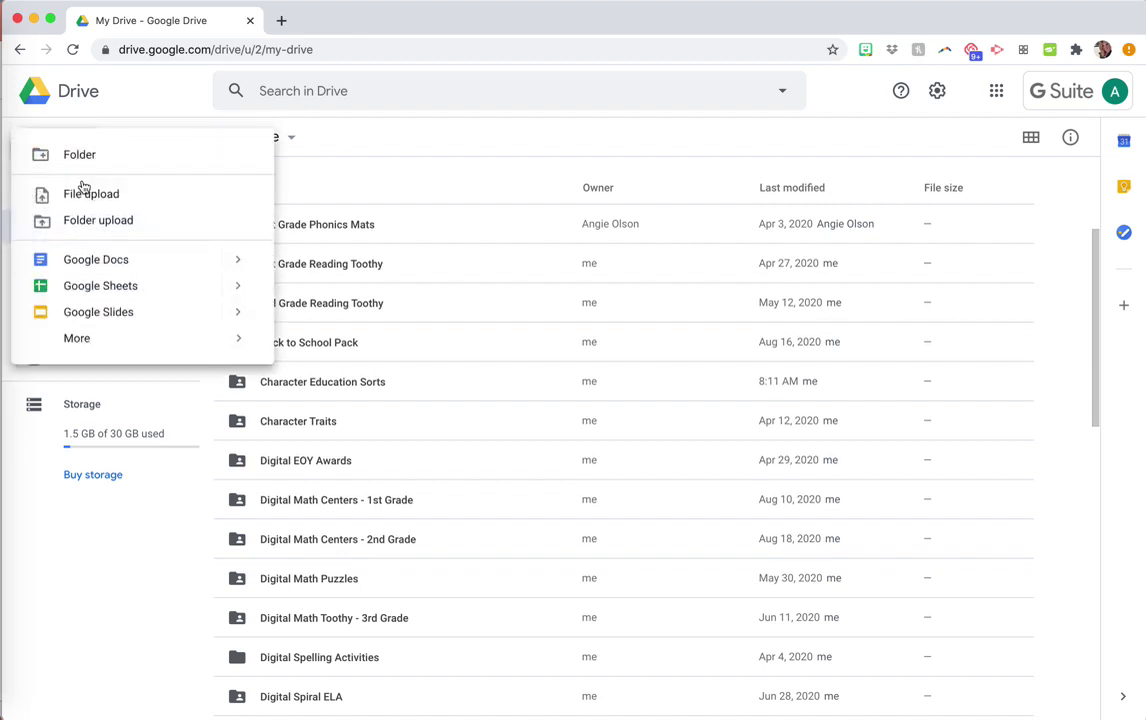
pyautogui.click(80, 195)
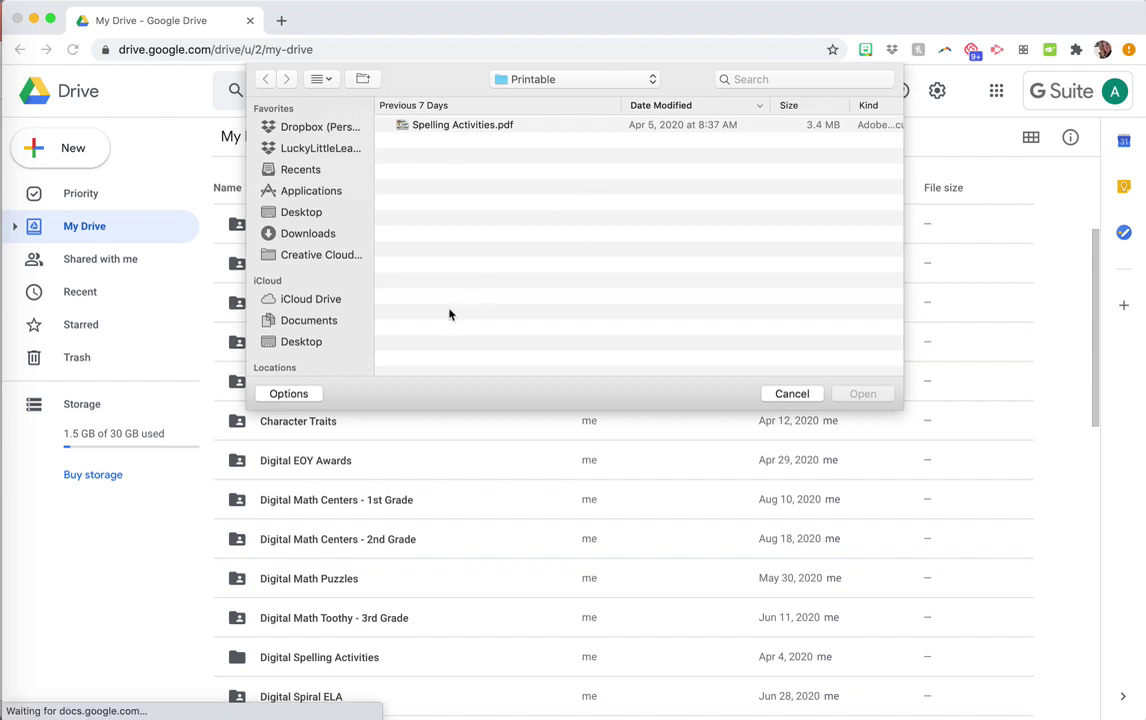
pyautogui.click(475, 131)
pyautogui.doubleClick(475, 128)
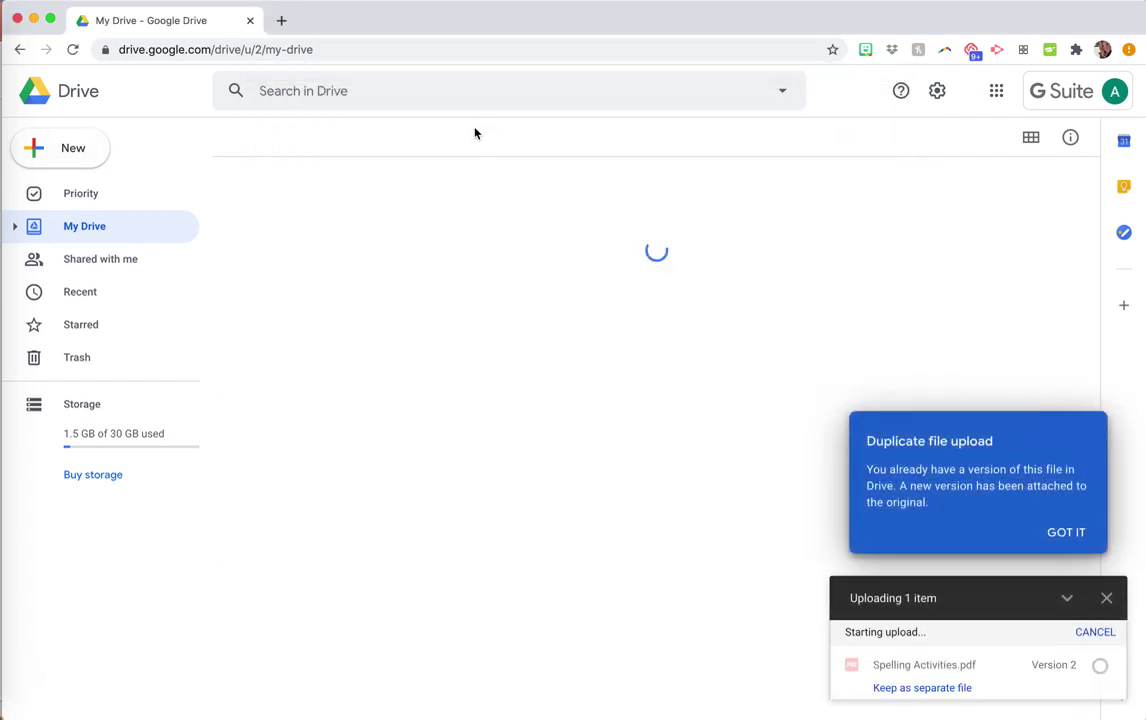
# Keep the duplicate as a separate file, Spelling Activities (1).pdf, and close the upload panel
pyautogui.click(1074, 537)
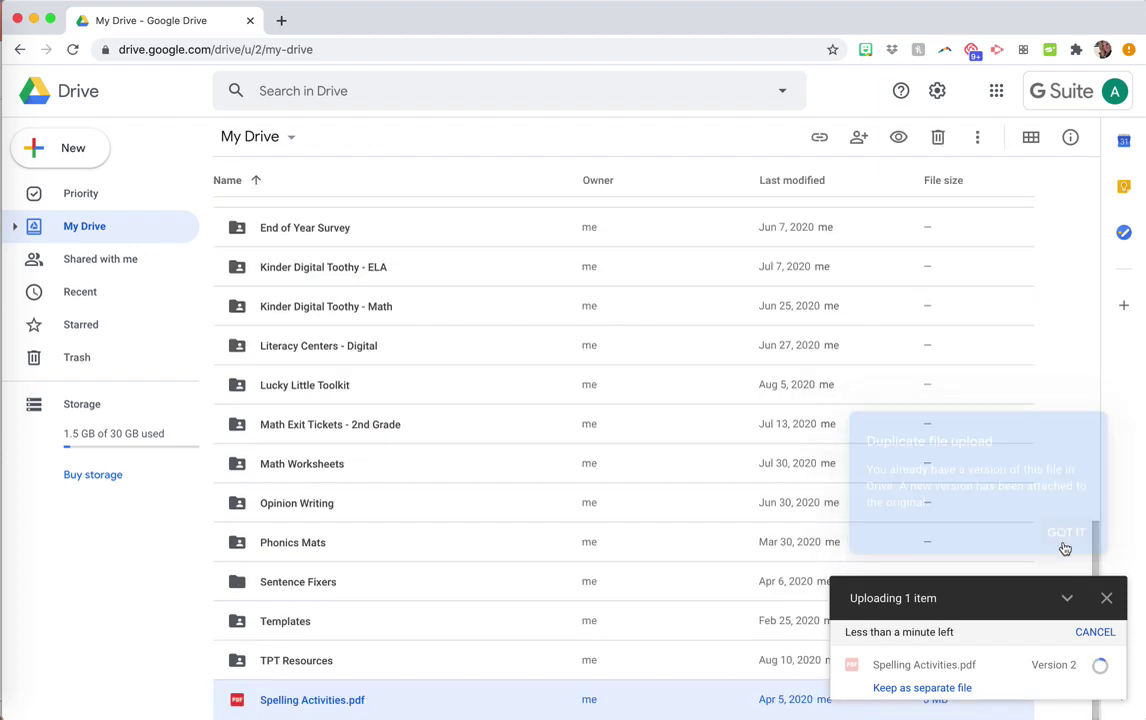
pyautogui.click(952, 689)
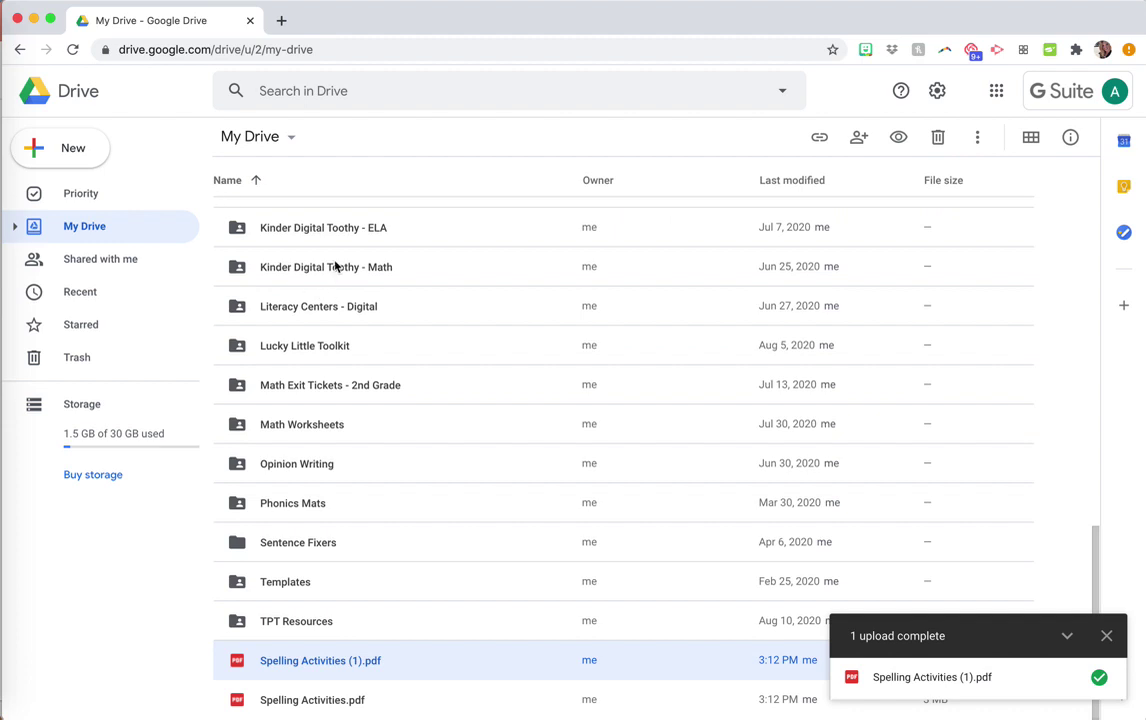
pyautogui.scroll(3, 333, 270)
pyautogui.scroll(-2, 333, 283)
pyautogui.click(1106, 636)
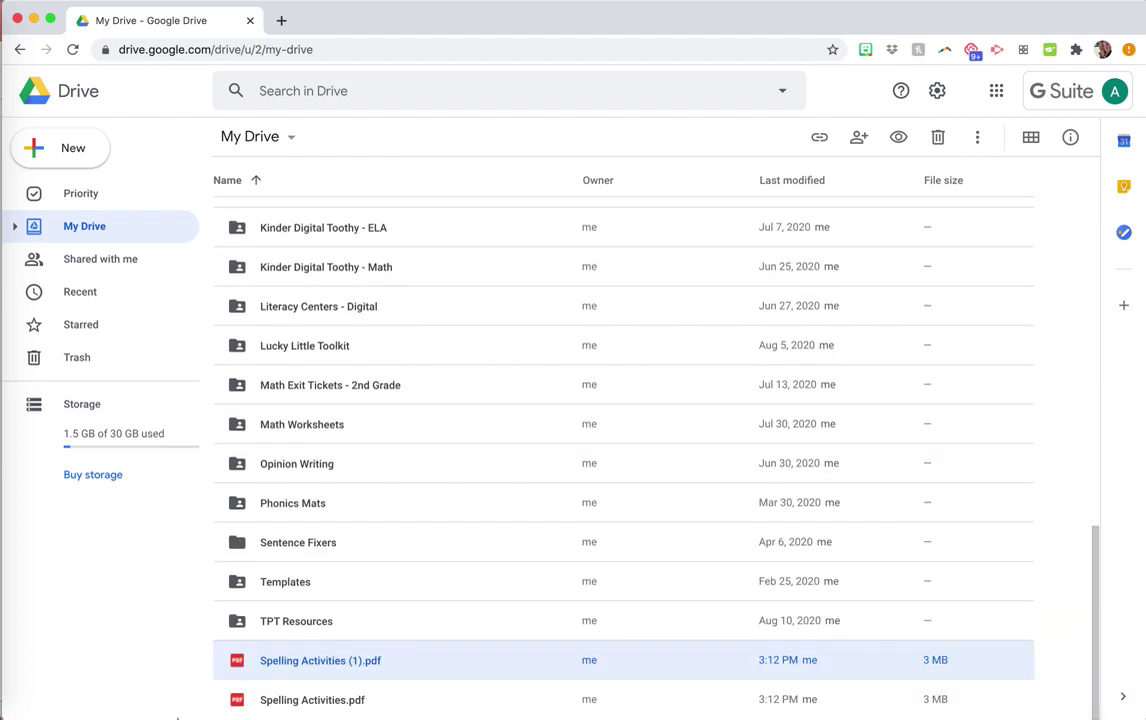
pyautogui.click(295, 665)
# Preview Spelling Activities (1).pdf and bring up its print options
pyautogui.doubleClick(295, 665)
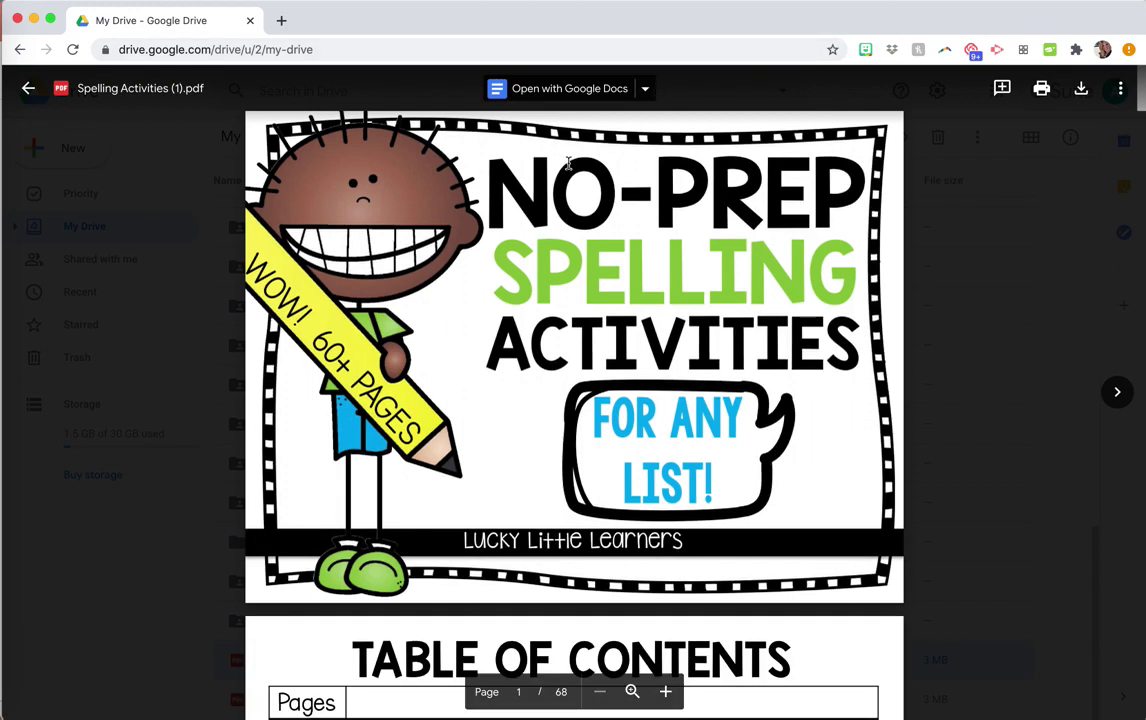
pyautogui.scroll(-3, 668, 432)
pyautogui.scroll(3, 668, 432)
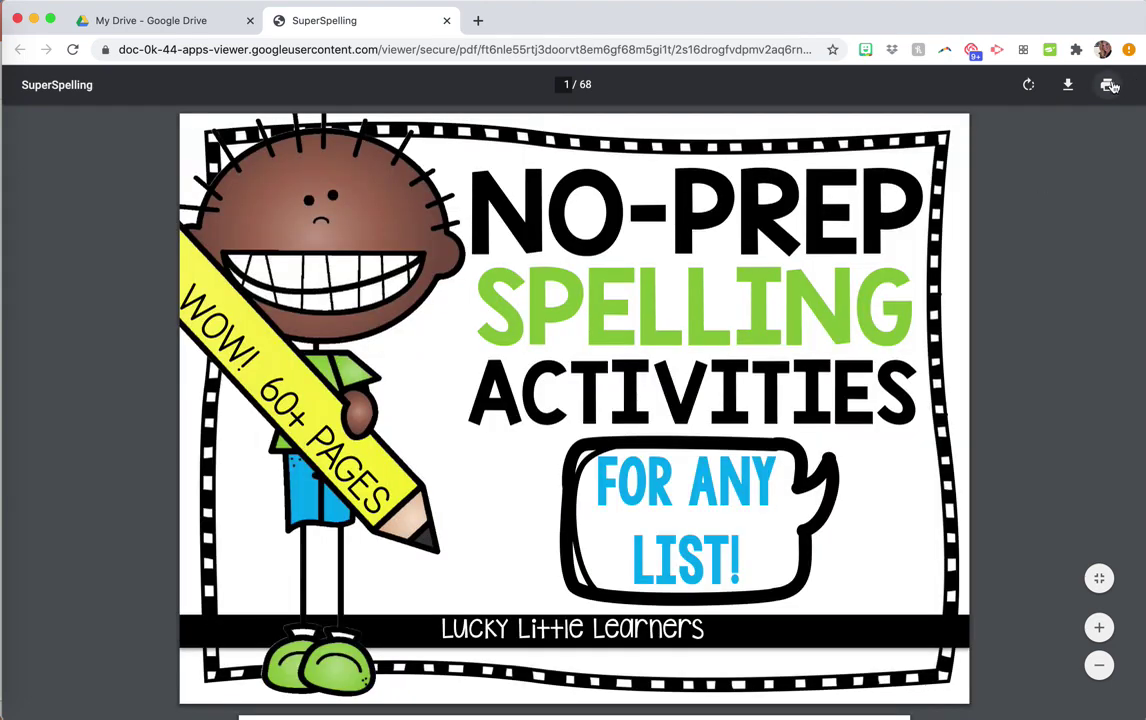
pyautogui.click(1110, 85)
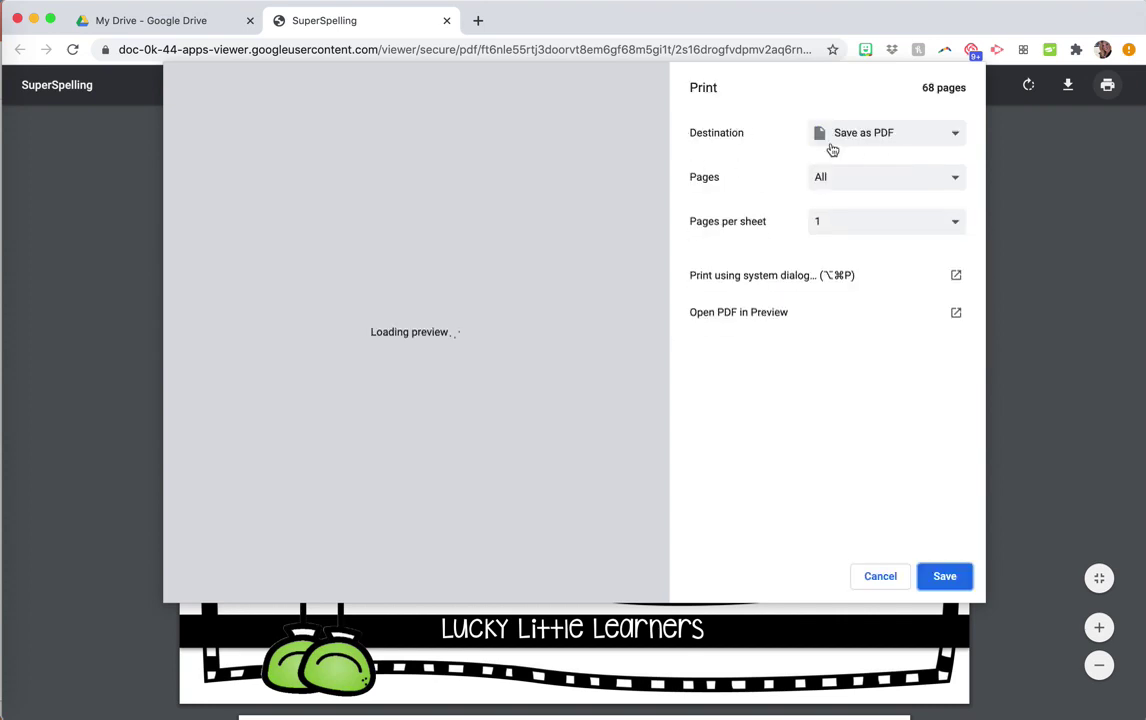
# Keep the destination as Save as PDF and set a custom page range of 8
pyautogui.click(888, 136)
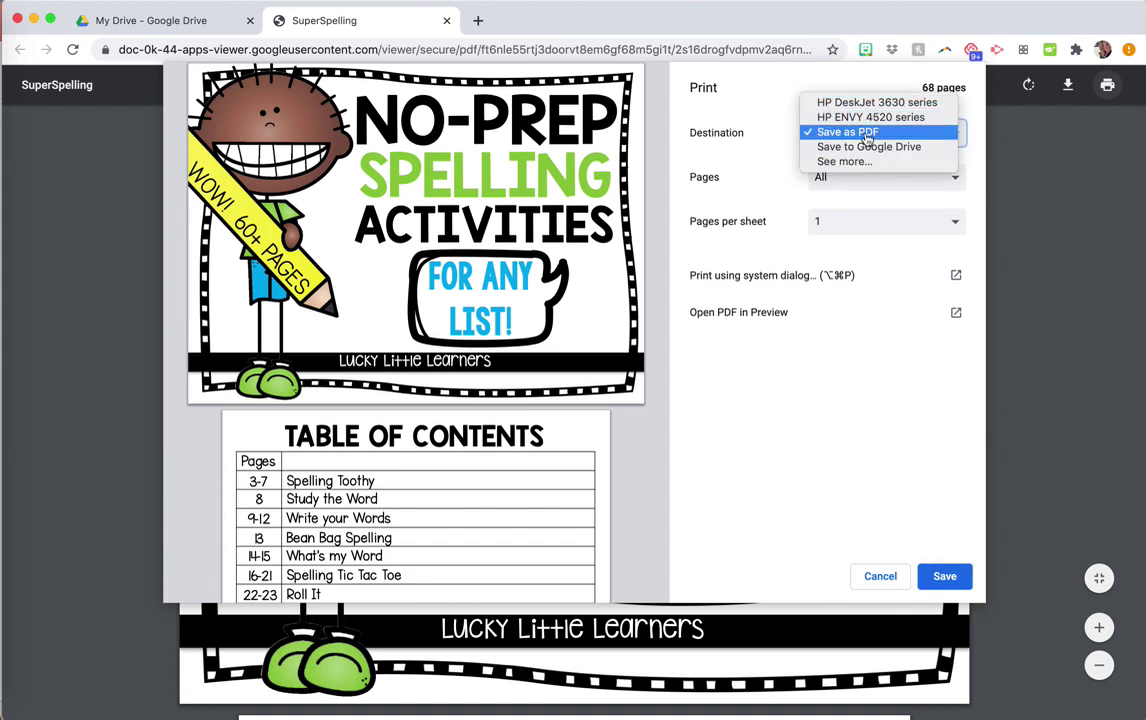
pyautogui.click(845, 132)
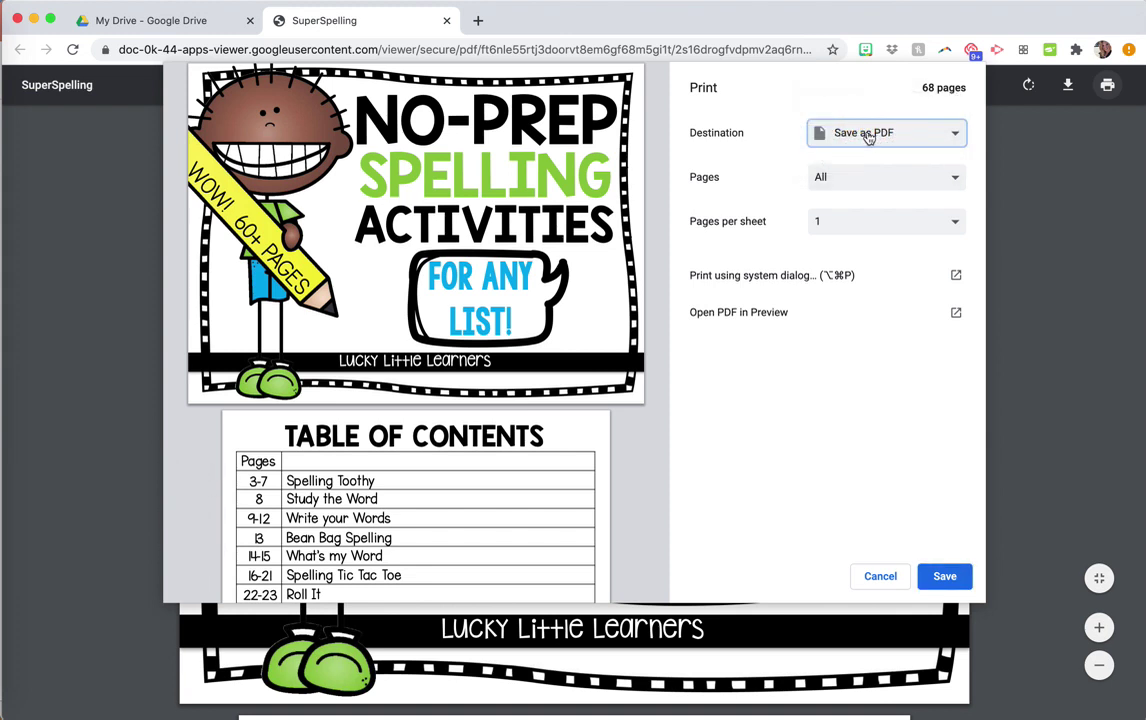
pyautogui.click(820, 177)
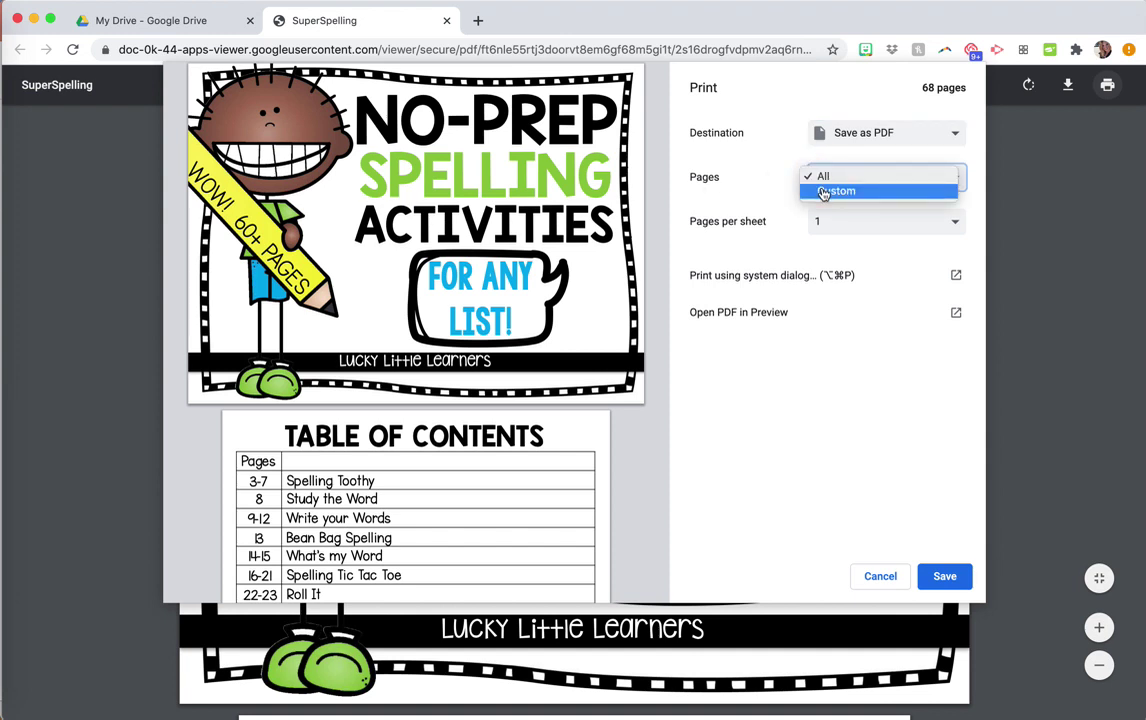
pyautogui.click(822, 192)
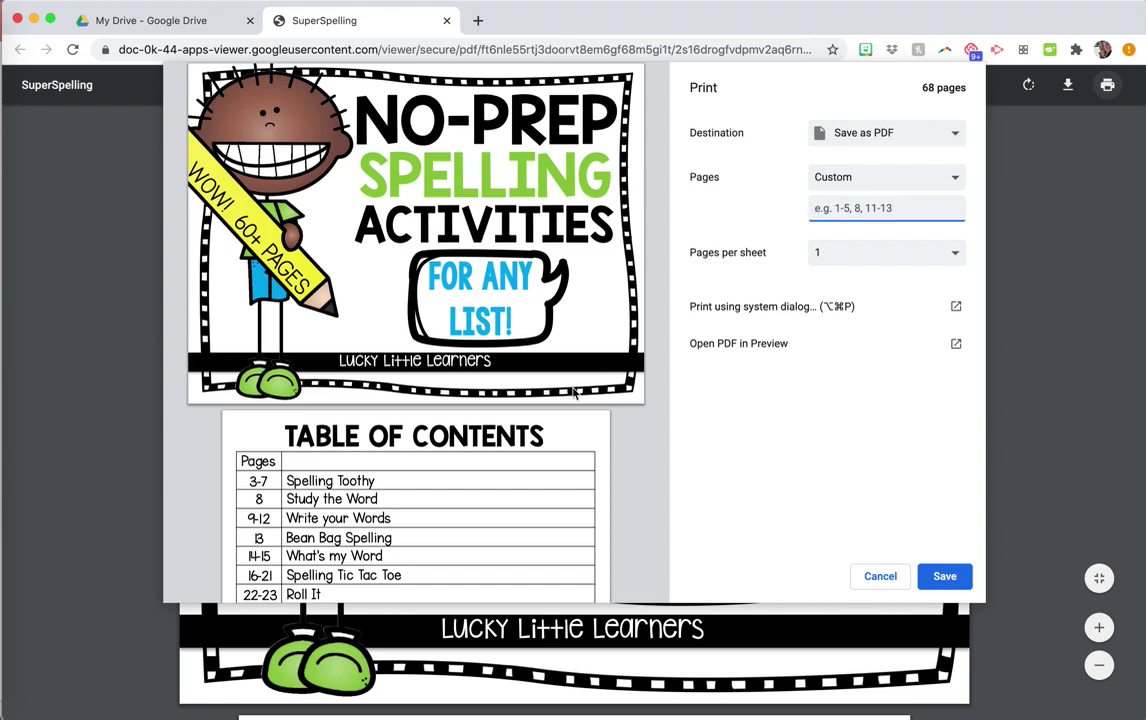
pyautogui.scroll(-5, 573, 391)
pyautogui.scroll(-5, 573, 393)
pyautogui.scroll(-3, 573, 393)
pyautogui.scroll(-3, 573, 393)
pyautogui.scroll(-3, 573, 393)
pyautogui.scroll(-2, 573, 393)
pyautogui.scroll(1, 573, 391)
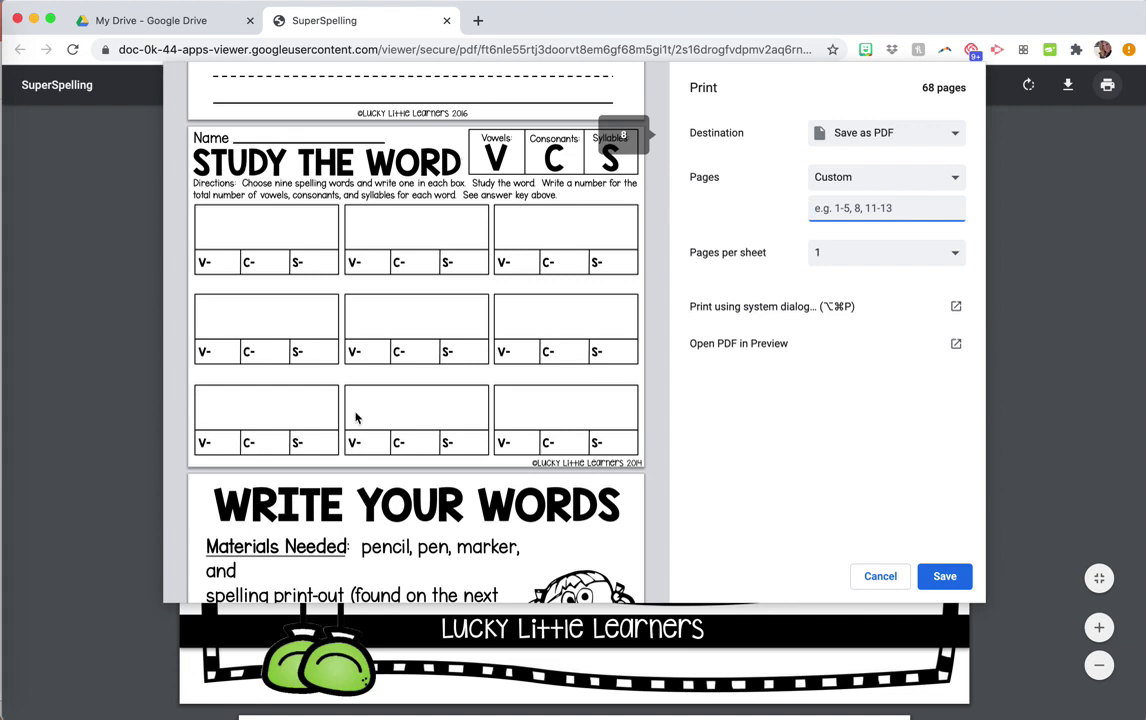
pyautogui.click(868, 209)
pyautogui.write('8-10')
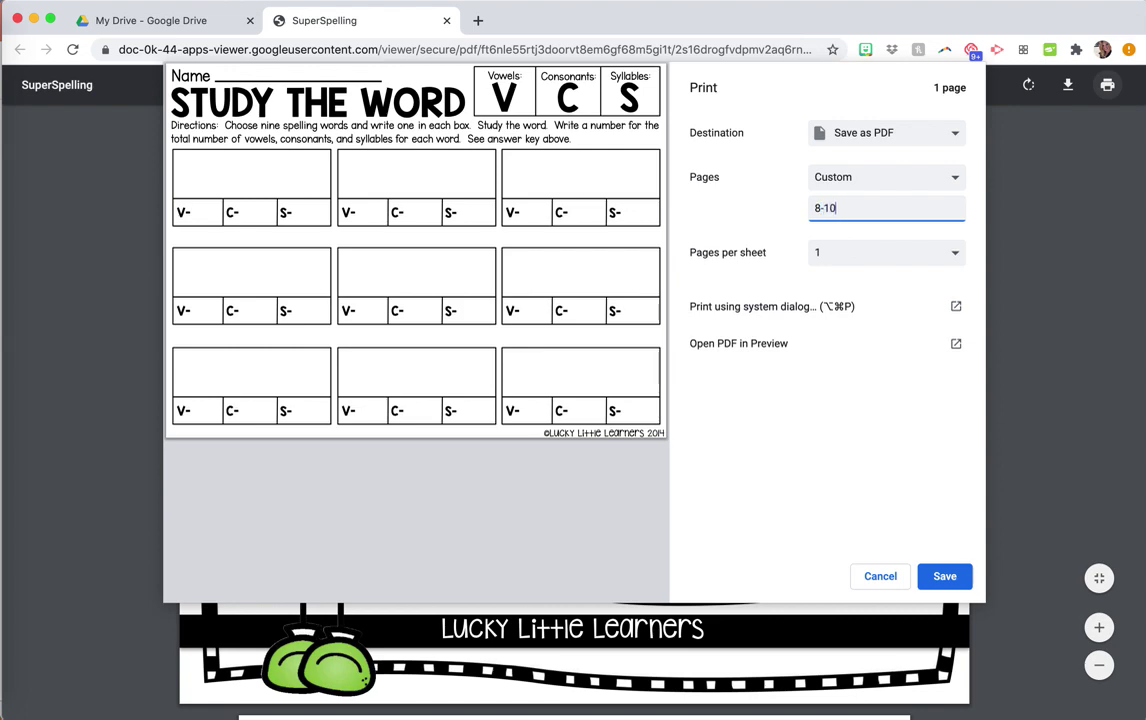
pyautogui.scroll(-3, 478, 404)
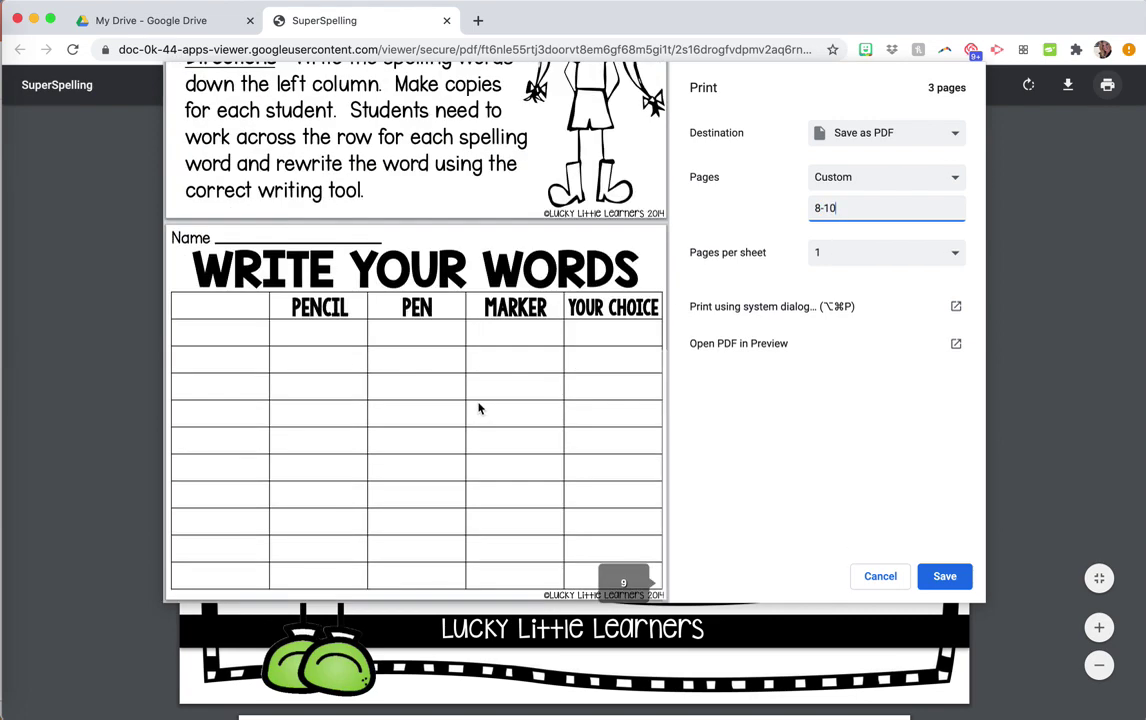
pyautogui.scroll(2, 478, 405)
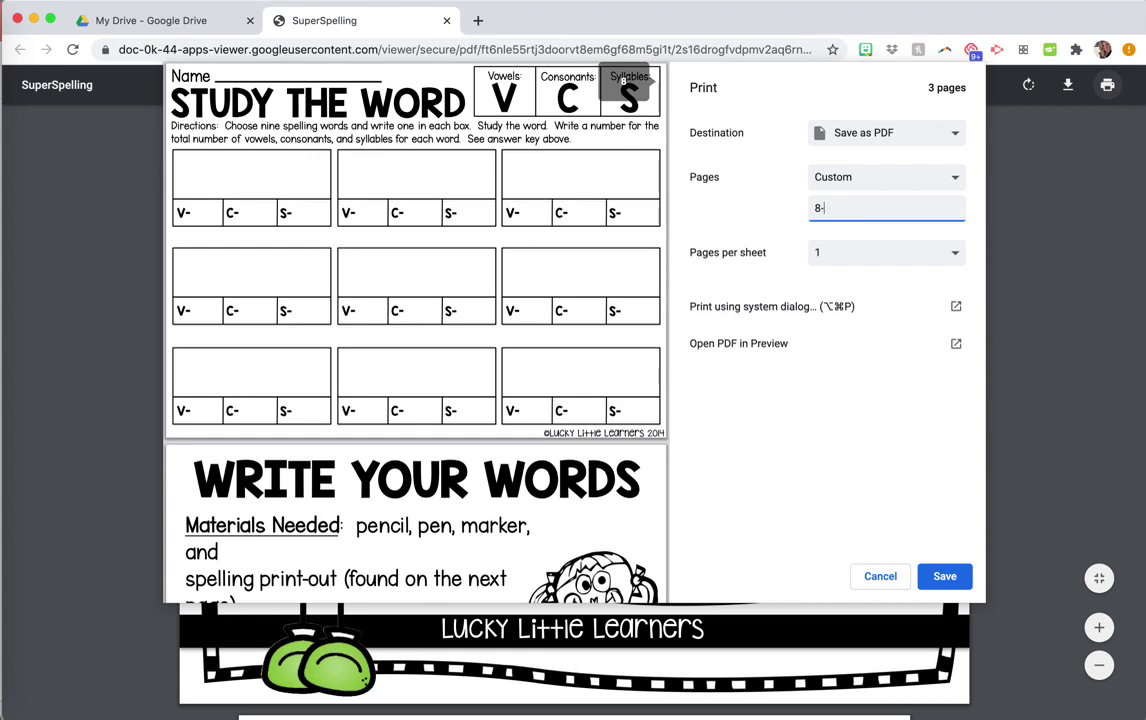
pyautogui.press('BackSpace')
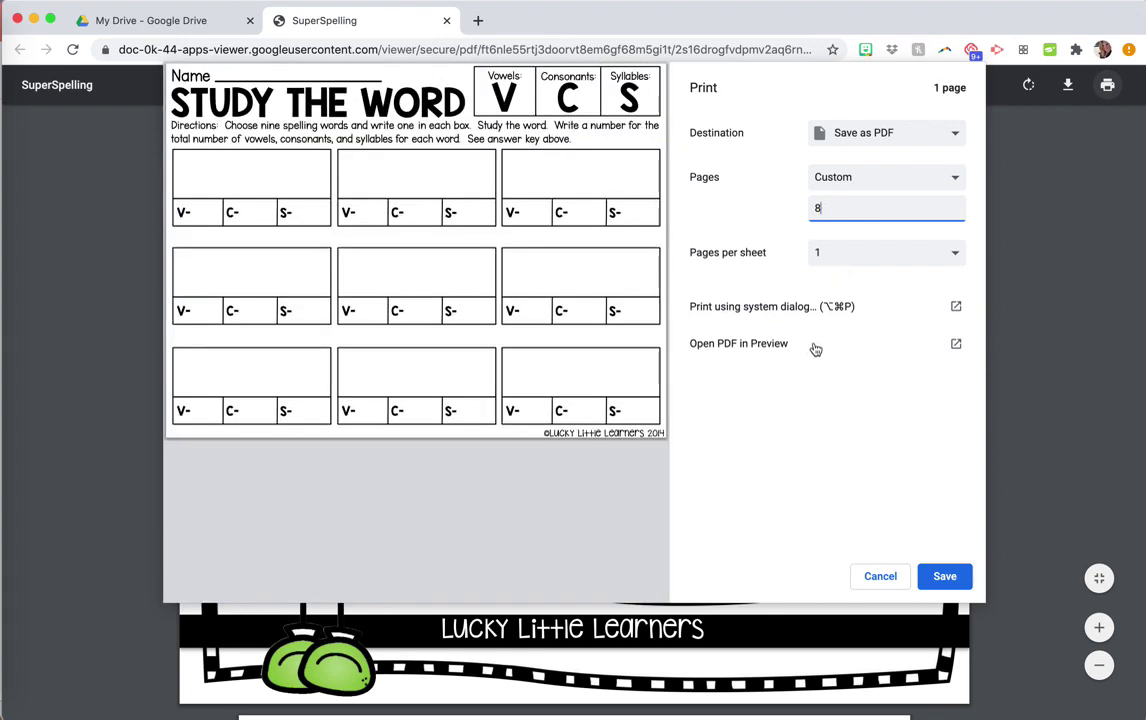
# Save page 8 to the Desktop as the PDF 'Spelling August 19'
pyautogui.click(950, 577)
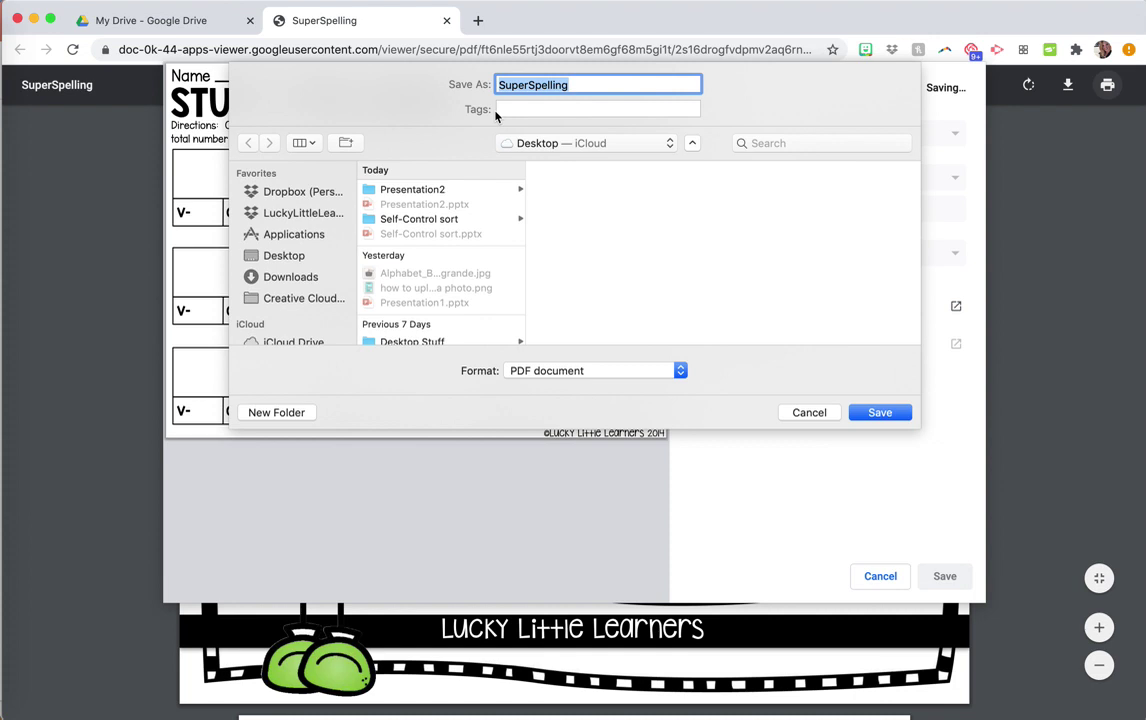
pyautogui.write('Spelling Aug')
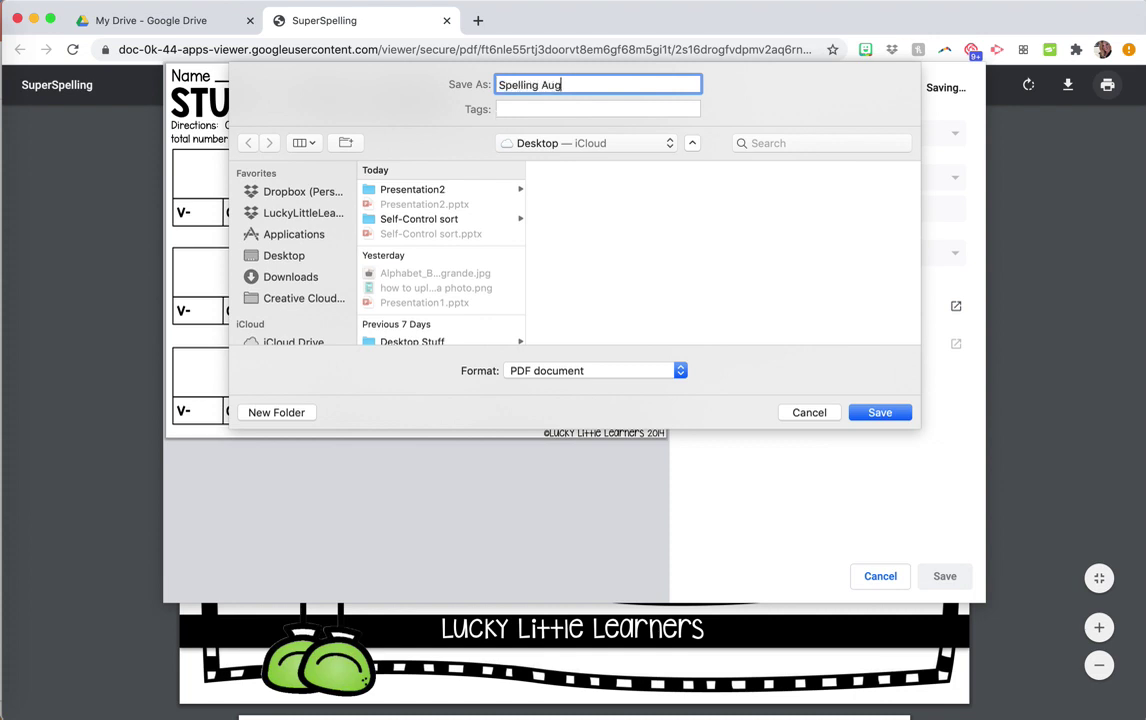
pyautogui.write('ust 19')
pyautogui.click(290, 254)
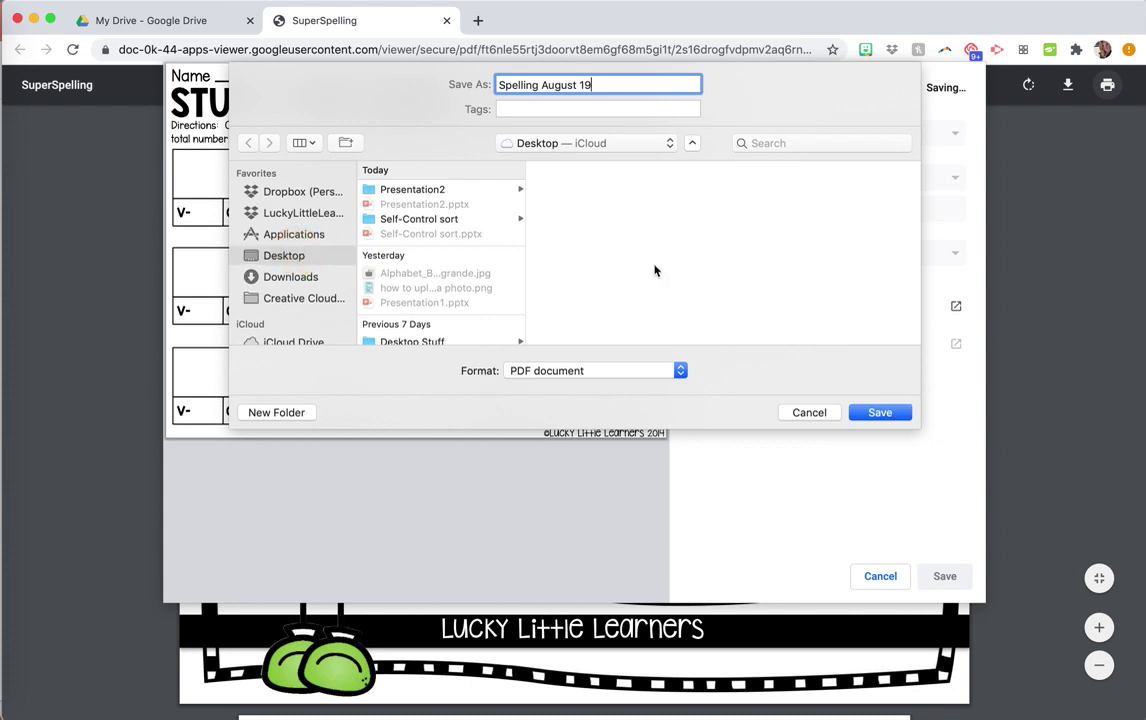
pyautogui.click(878, 412)
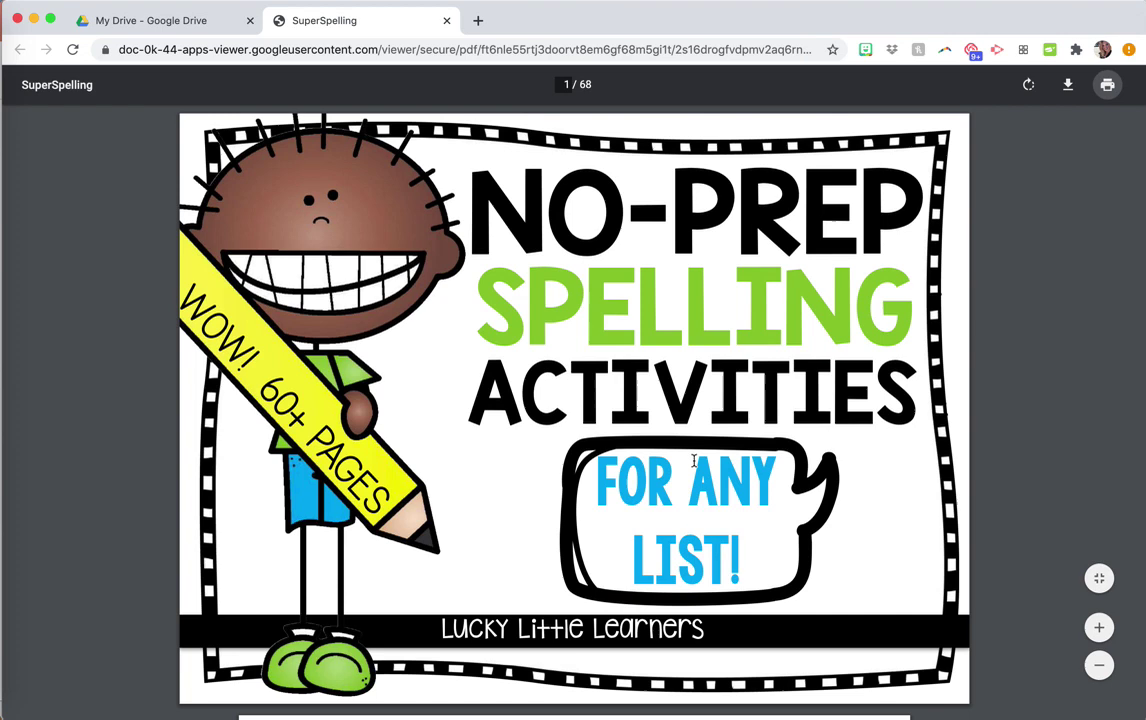
# Open Spelling August 19.pdf from the Desktop folder in Finder
pyautogui.click(4, 36)
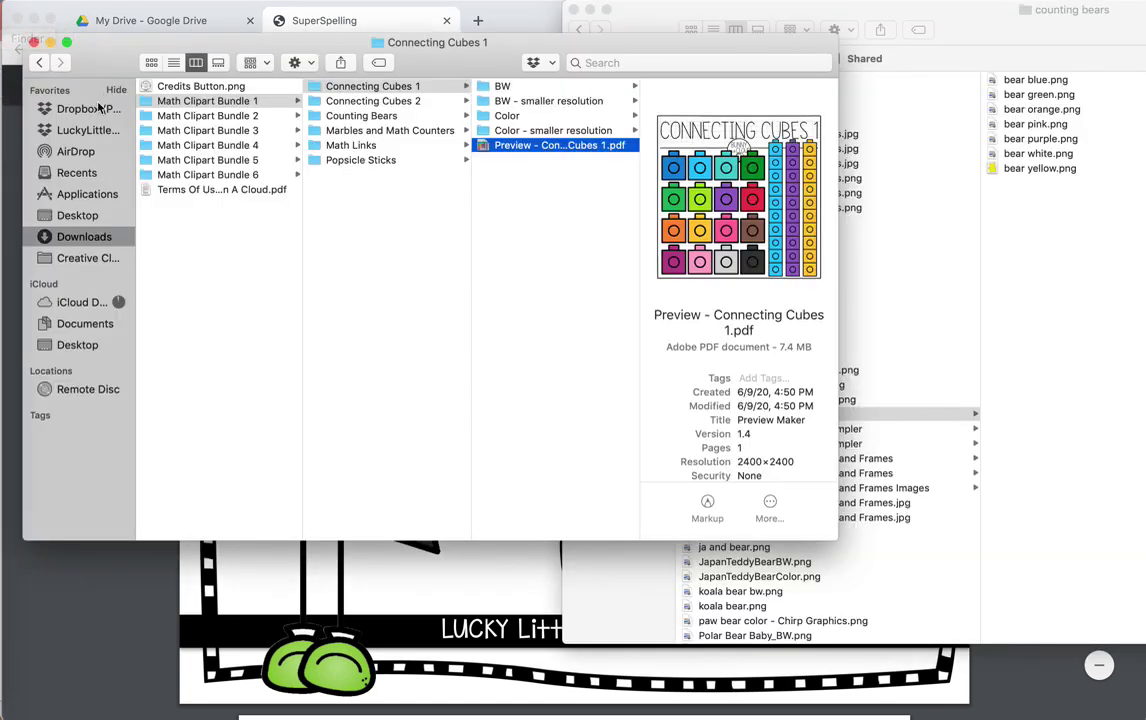
pyautogui.click(74, 216)
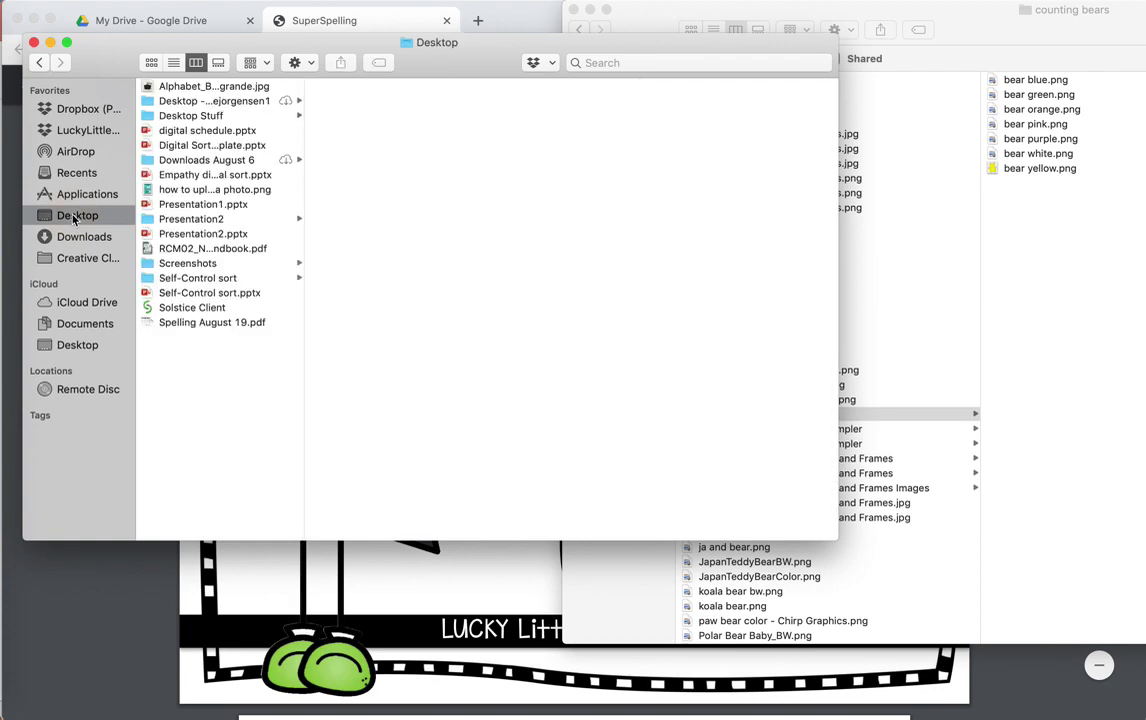
pyautogui.click(174, 322)
pyautogui.doubleClick(173, 323)
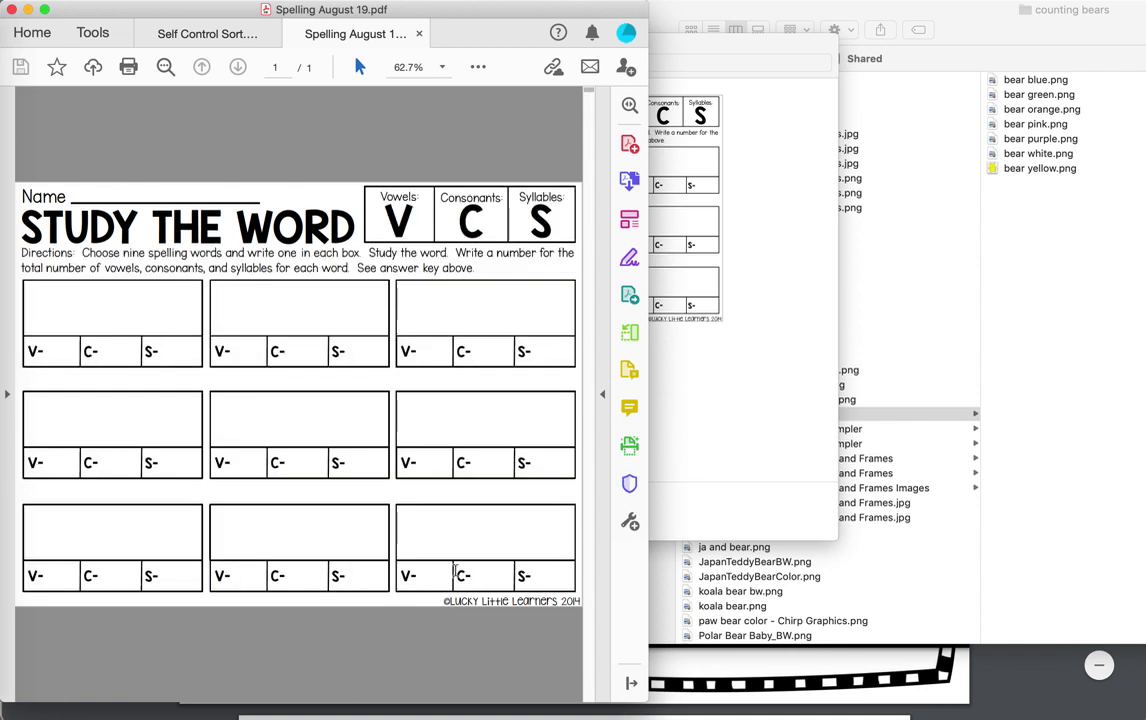
# Widen the Acrobat window to check the single Study the Word page
pyautogui.moveTo(645, 698); pyautogui.dragTo(855, 700)
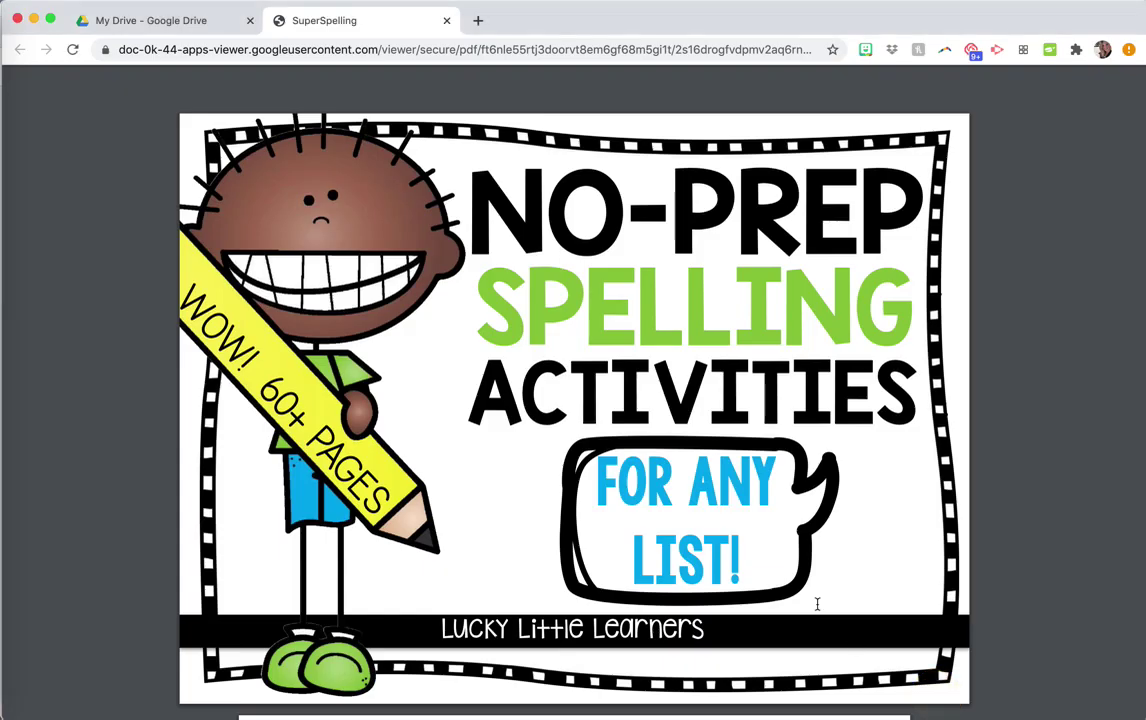
# Scroll the spelling activities PDF in Chrome down to the Ghost Spelling pages
pyautogui.scroll(-5, 817, 604)
pyautogui.scroll(-5, 817, 604)
pyautogui.scroll(-4, 817, 604)
pyautogui.scroll(-1, 817, 604)
pyautogui.scroll(-8, 817, 604)
pyautogui.scroll(-6, 817, 604)
pyautogui.scroll(-6, 817, 604)
pyautogui.scroll(-6, 817, 604)
pyautogui.scroll(-4, 817, 604)
pyautogui.scroll(-3, 817, 604)
pyautogui.scroll(-6, 817, 604)
pyautogui.scroll(-3, 817, 604)
pyautogui.scroll(-2, 817, 604)
pyautogui.scroll(-8, 817, 604)
pyautogui.scroll(-2, 817, 604)
pyautogui.scroll(-4, 817, 604)
pyautogui.scroll(-6, 817, 604)
pyautogui.scroll(-6, 817, 604)
pyautogui.scroll(-5, 817, 604)
pyautogui.scroll(-5, 817, 604)
pyautogui.scroll(-5, 817, 604)
pyautogui.scroll(-5, 817, 606)
pyautogui.scroll(-3, 817, 606)
pyautogui.scroll(-6, 817, 606)
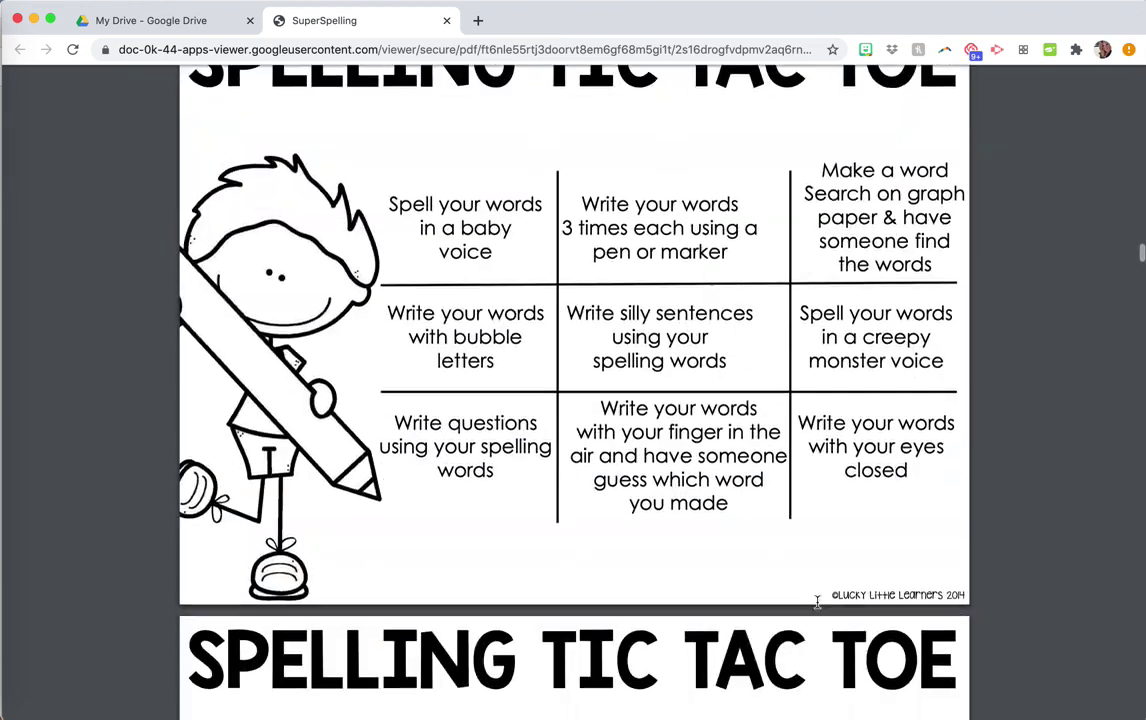
pyautogui.scroll(-4, 817, 603)
pyautogui.scroll(-5, 817, 602)
pyautogui.scroll(-3, 817, 602)
pyautogui.scroll(-8, 817, 602)
pyautogui.scroll(-3, 817, 602)
pyautogui.scroll(-5, 817, 602)
pyautogui.scroll(-5, 817, 602)
pyautogui.scroll(-8, 817, 602)
pyautogui.scroll(-3, 817, 602)
pyautogui.scroll(-6, 817, 602)
pyautogui.scroll(-3, 817, 602)
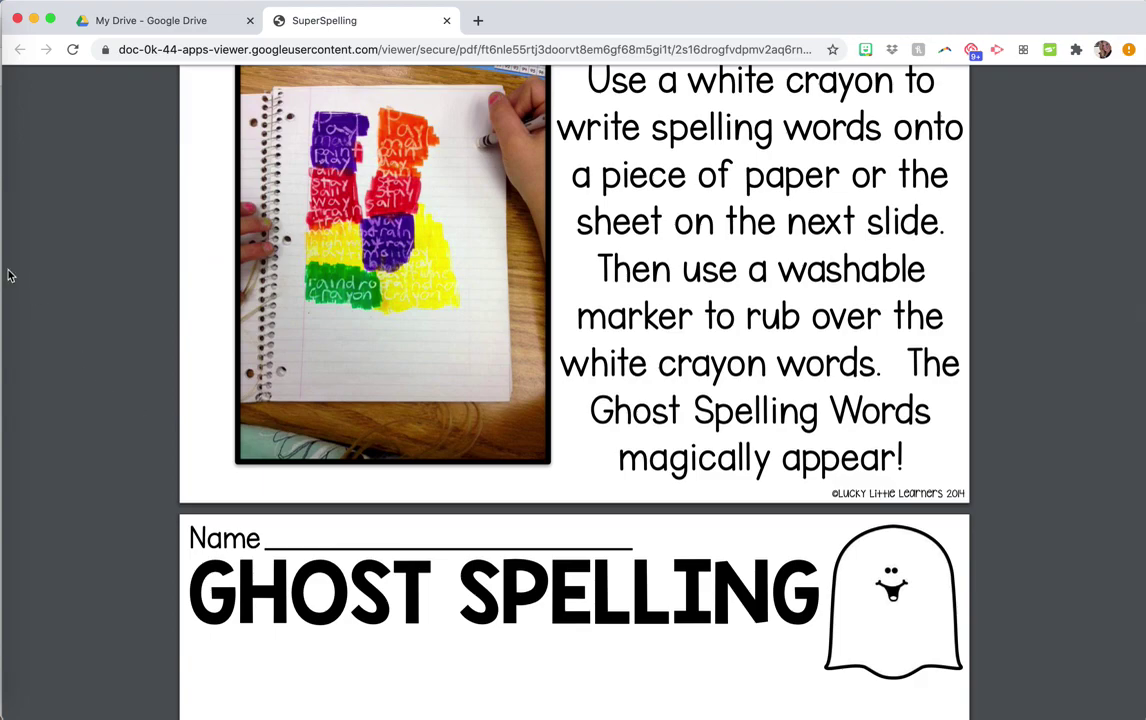